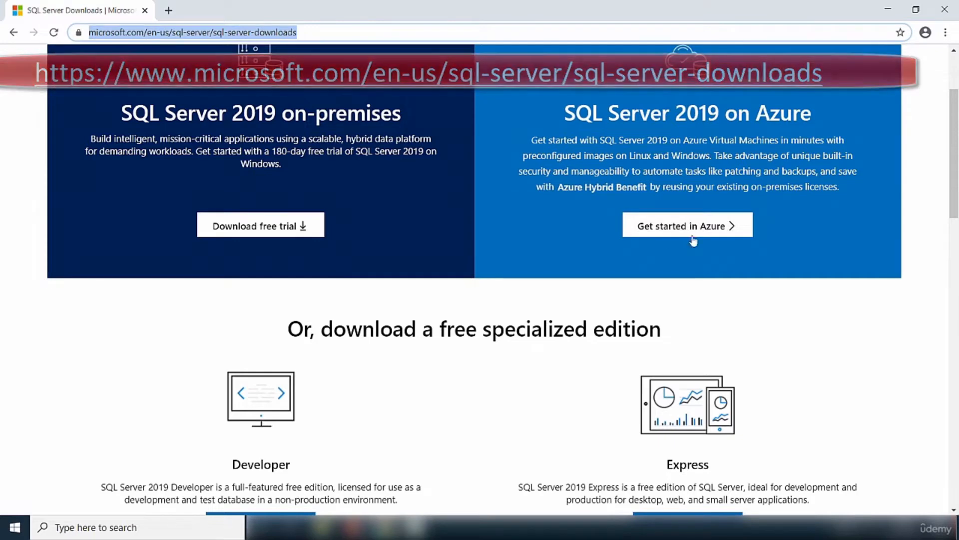
Step: Download the free SQL Server 2019 Developer edition from the specialized editions section of the downloads page
{"action": "scroll", "coordinate": [709, 229], "scroll_direction": "down", "scroll_amount": 3}
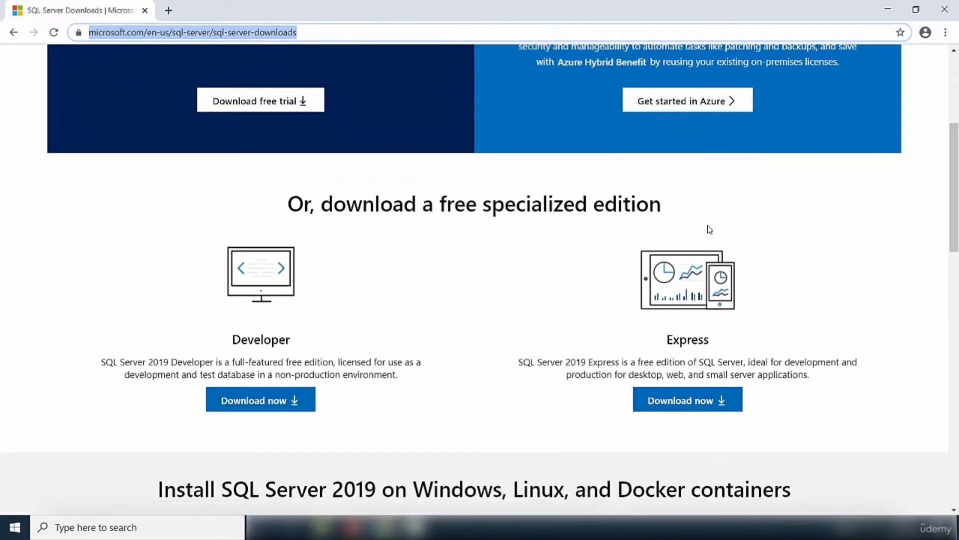
{"action": "scroll", "coordinate": [708, 228], "scroll_direction": "down", "scroll_amount": 3}
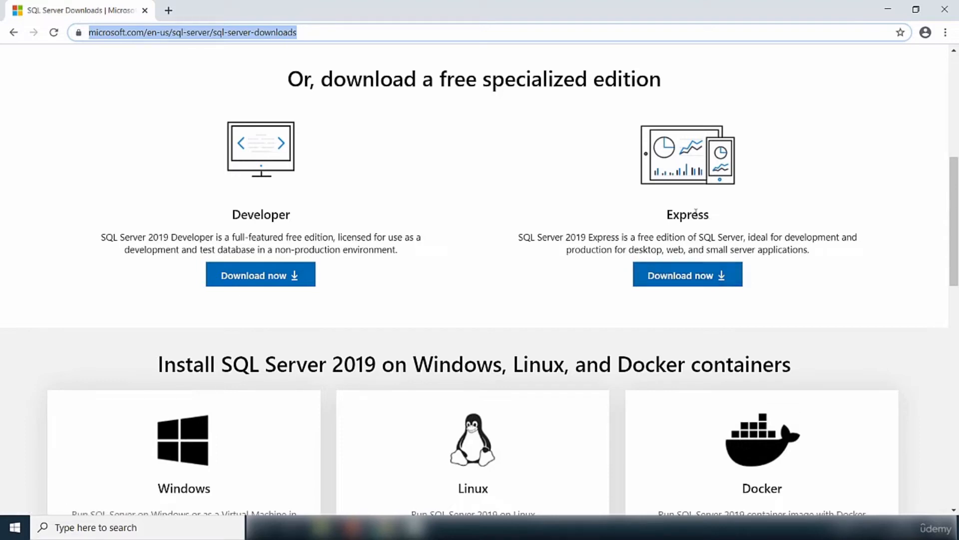
{"action": "scroll", "coordinate": [696, 212], "scroll_direction": "down", "scroll_amount": 1}
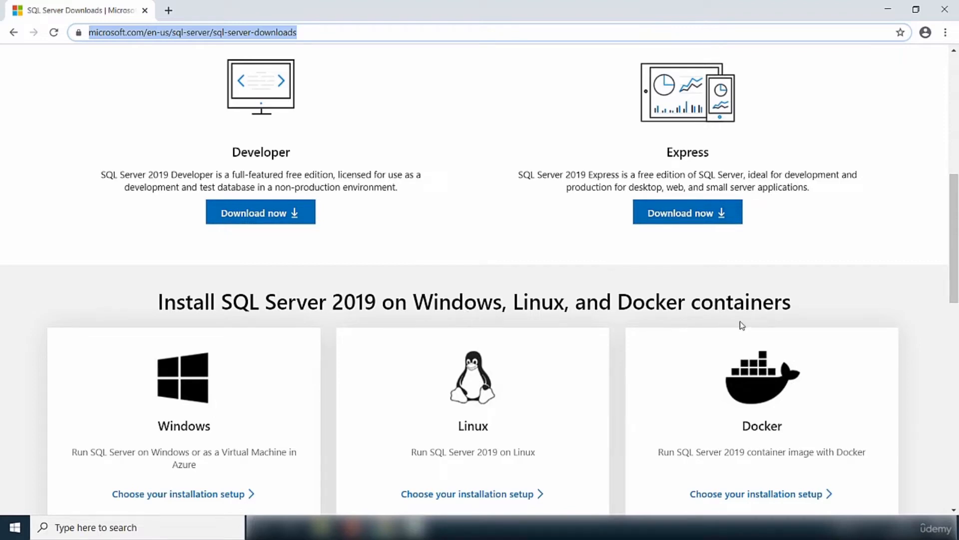
{"action": "scroll", "coordinate": [741, 323], "scroll_direction": "down", "scroll_amount": 2}
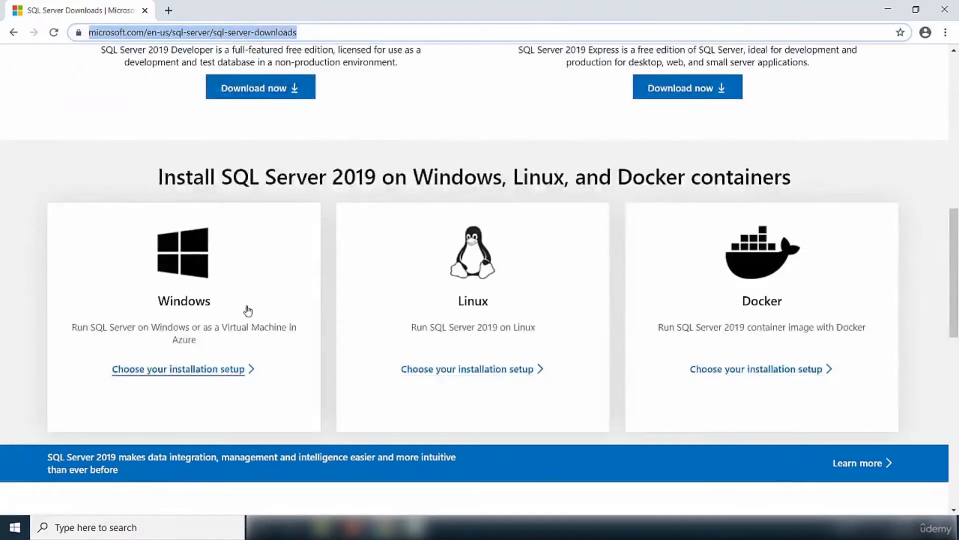
{"action": "scroll", "coordinate": [719, 312], "scroll_direction": "up", "scroll_amount": 3}
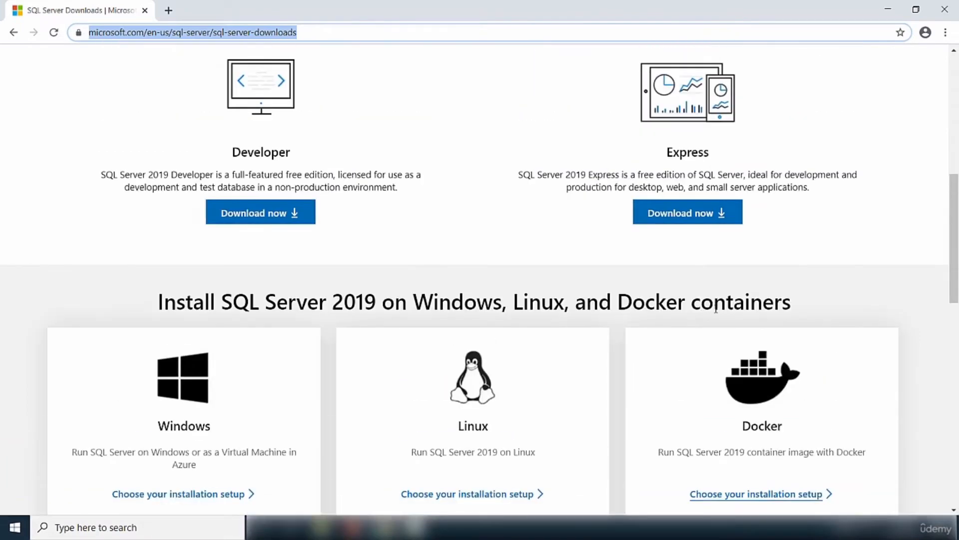
{"action": "scroll", "coordinate": [510, 275], "scroll_direction": "up", "scroll_amount": 1}
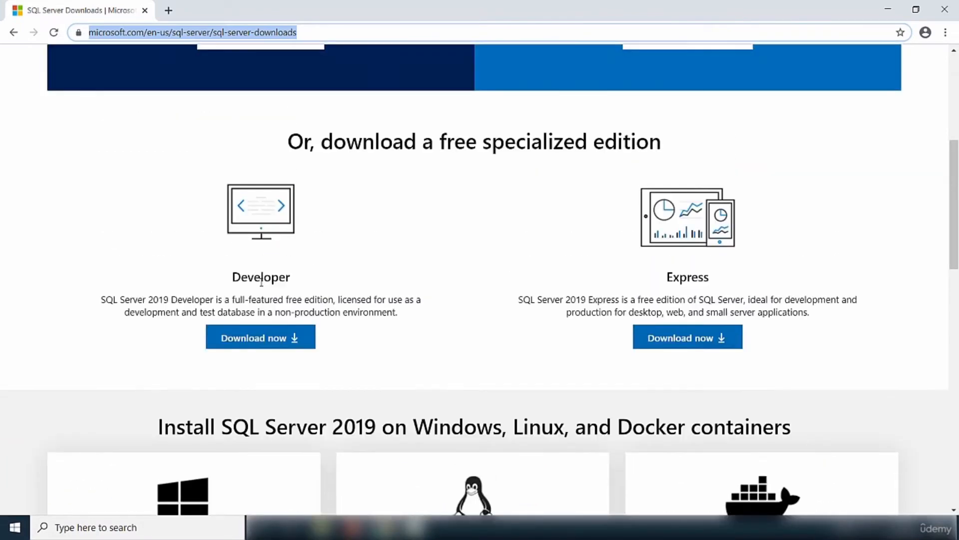
{"action": "left_click", "coordinate": [258, 344]}
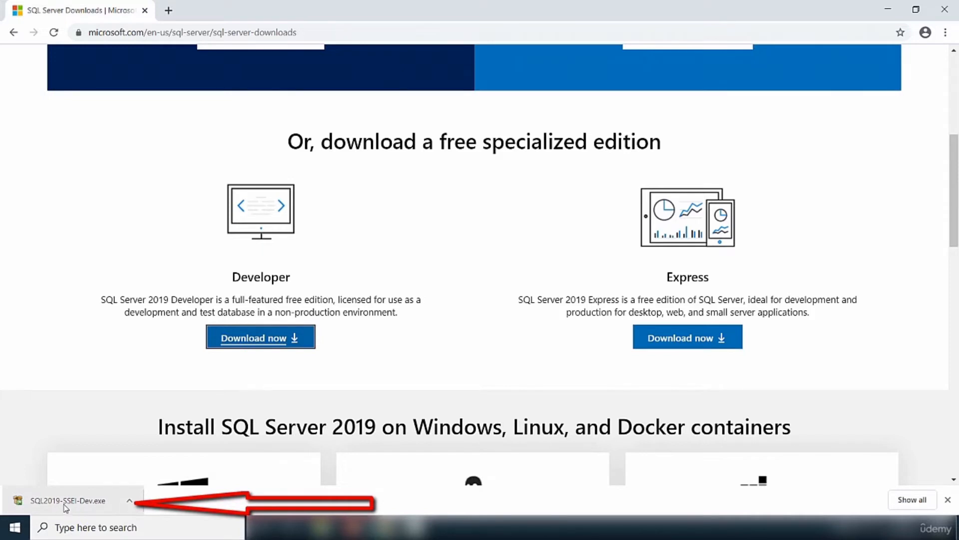
Step: Show the downloaded SQL2019-SSEI-Dev.exe in its folder and centre the file window on the screen
{"action": "left_click", "coordinate": [128, 505]}
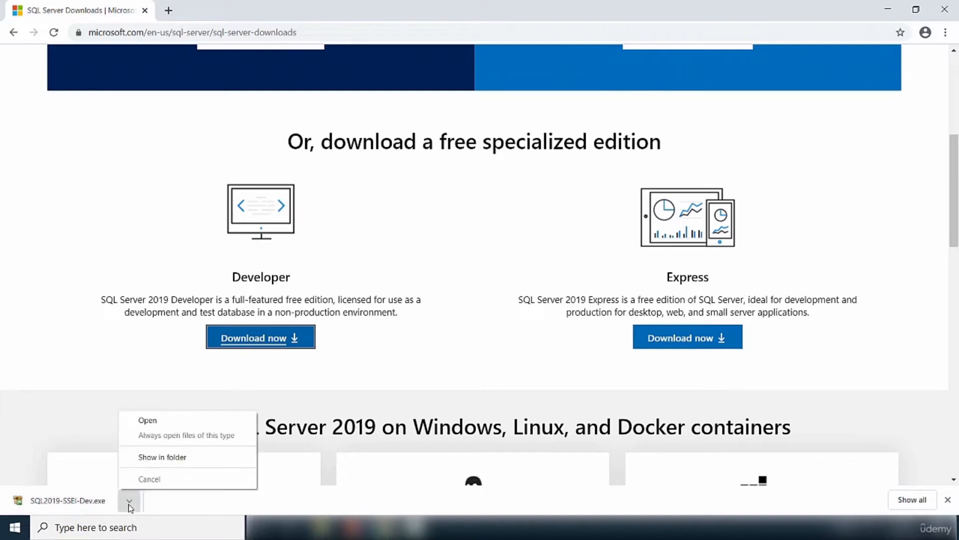
{"action": "left_click", "coordinate": [162, 457]}
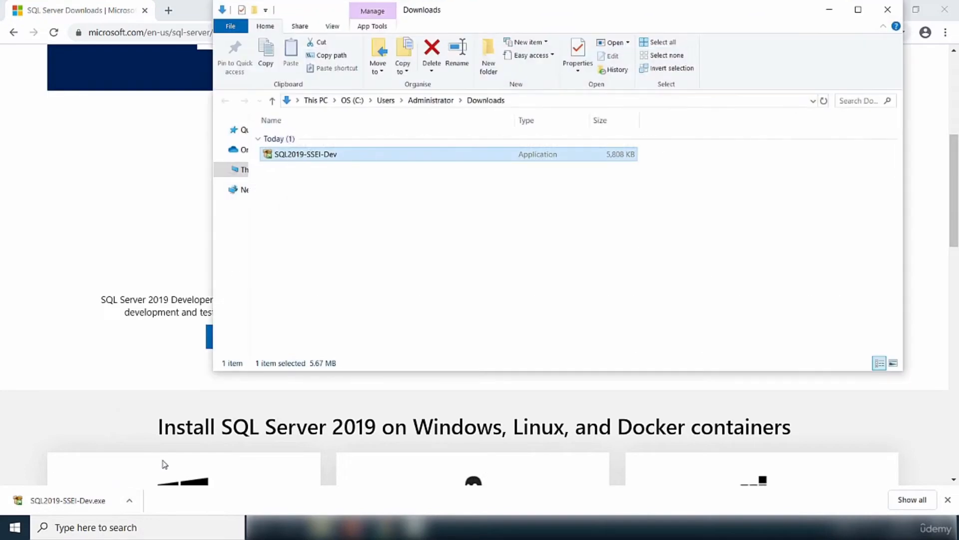
{"action": "left_click_drag", "start_coordinate": [566, 21], "coordinate": [477, 98]}
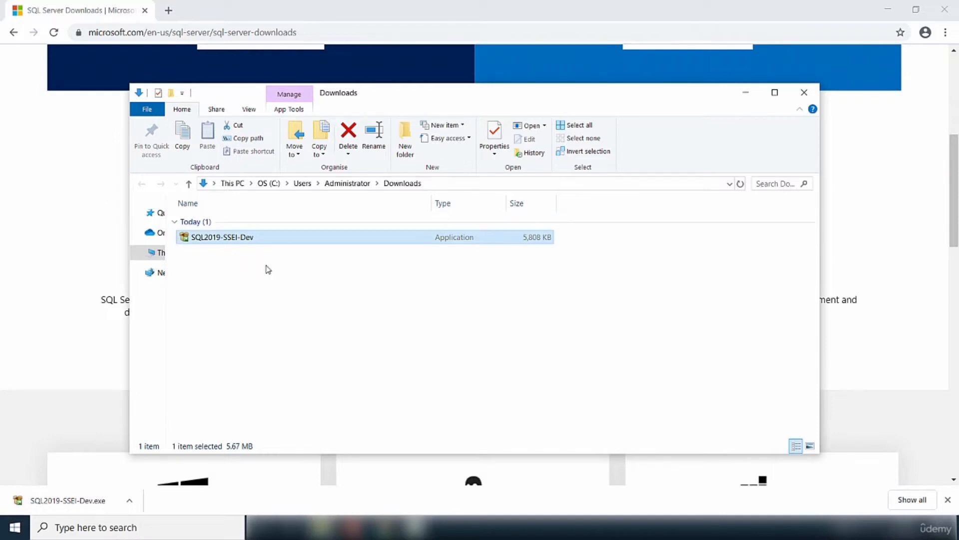
{"action": "left_click", "coordinate": [266, 283]}
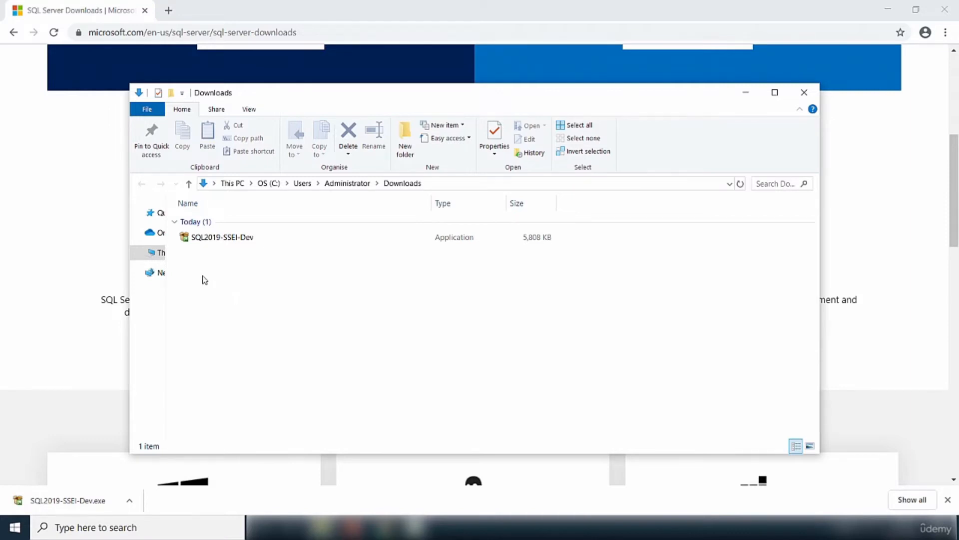
Step: Create a new folder named SQL SERVER 2019 DOWNLOAD inside Downloads
{"action": "right_click", "coordinate": [208, 285]}
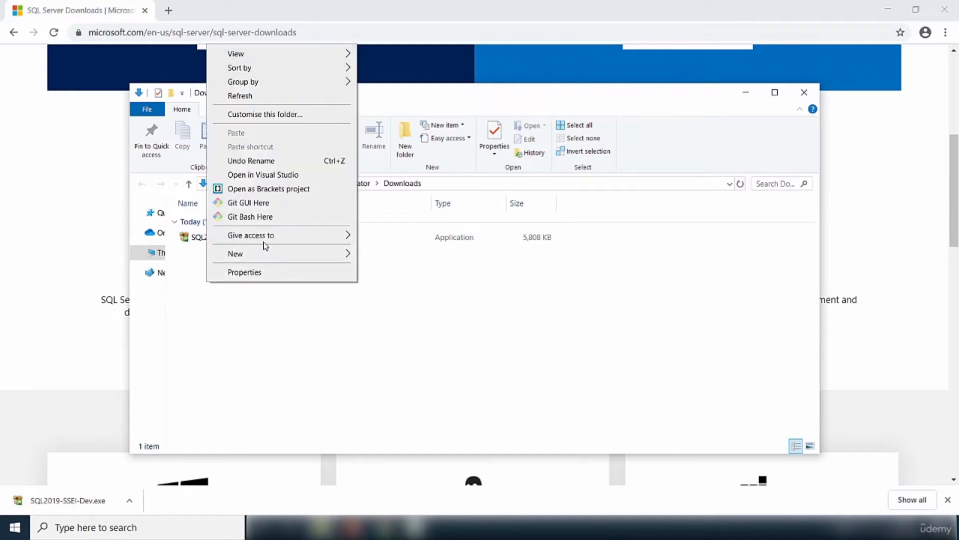
{"action": "mouse_move", "coordinate": [259, 253]}
{"action": "left_click", "coordinate": [382, 255]}
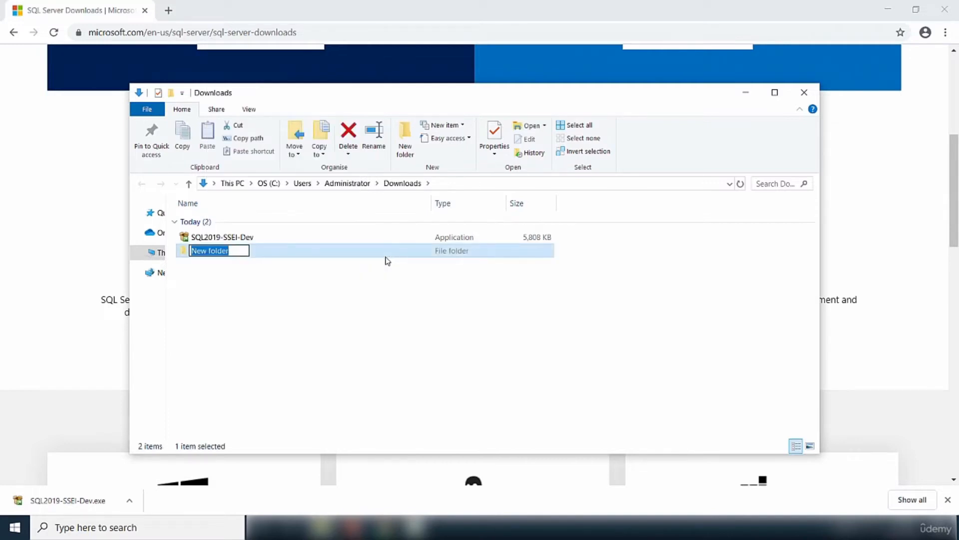
{"action": "type", "text": "SQL SERVER 2019 DOWNLOAD"}
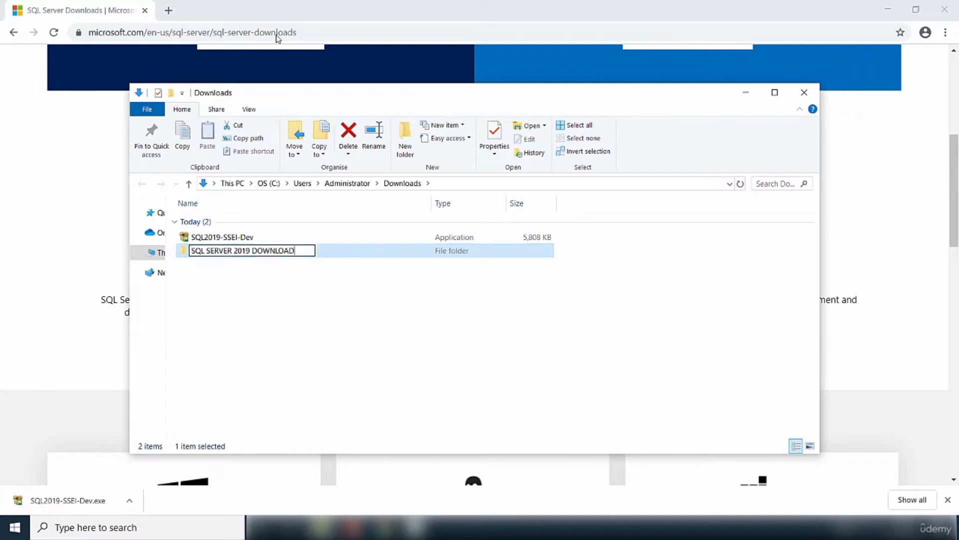
{"action": "left_click", "coordinate": [253, 290]}
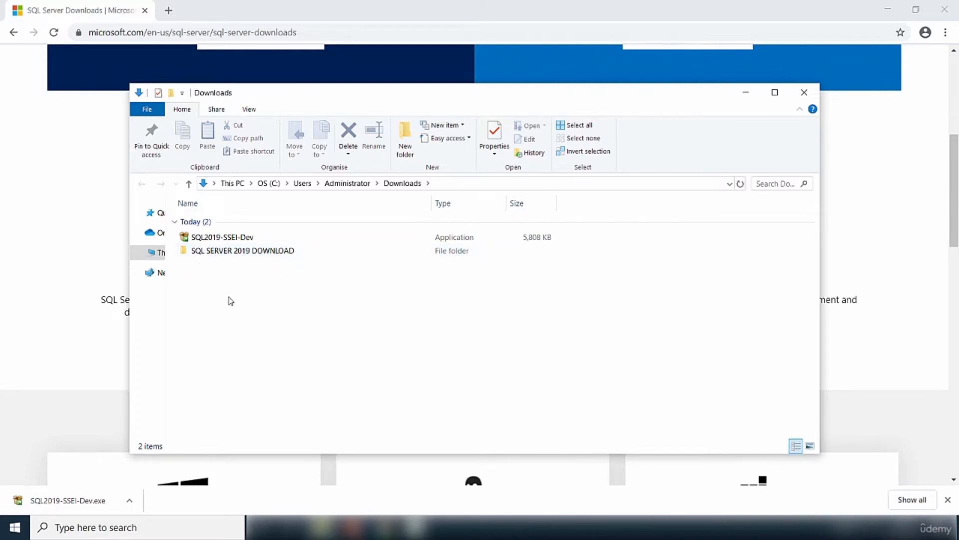
Step: Run the SQL2019-SSEI-Dev installer and choose Download Media as the installation type
{"action": "left_click", "coordinate": [228, 241]}
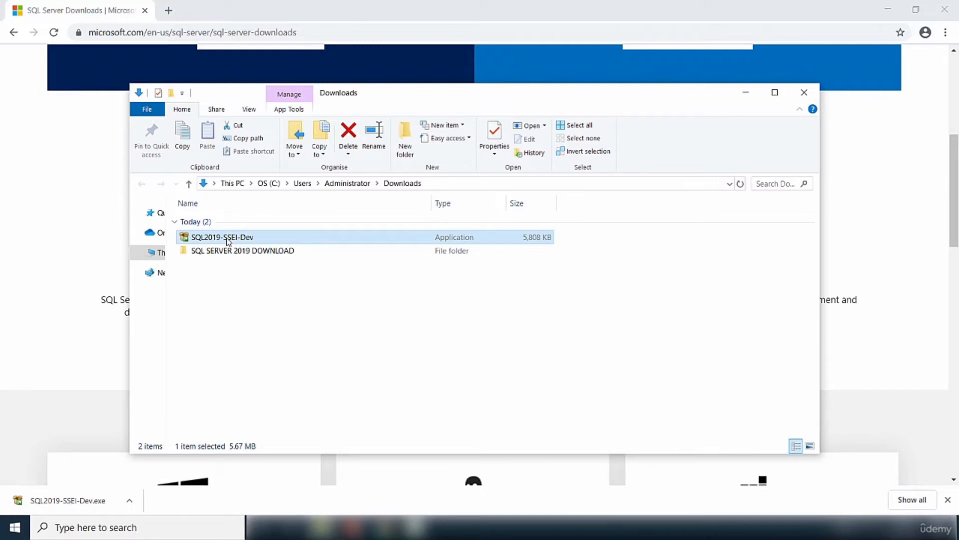
{"action": "double_click", "coordinate": [227, 240]}
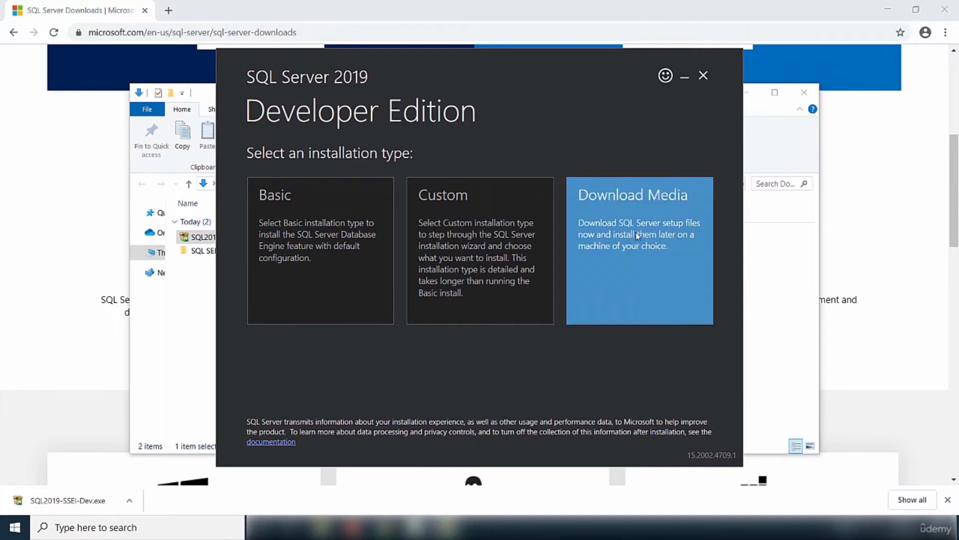
{"action": "left_click", "coordinate": [663, 250]}
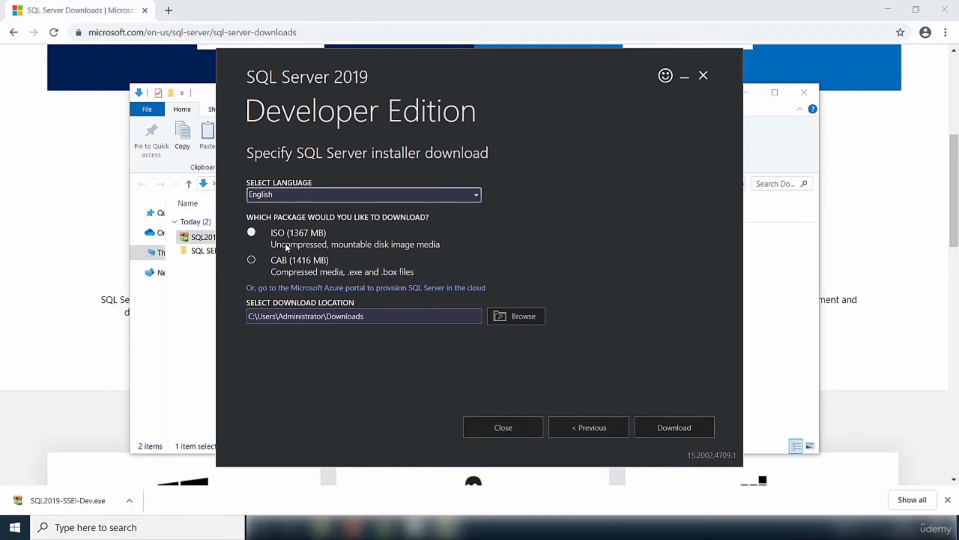
Step: Download the English ISO package into the SQL SERVER 2019 DOWNLOAD folder and exit the installer
{"action": "left_click", "coordinate": [519, 319]}
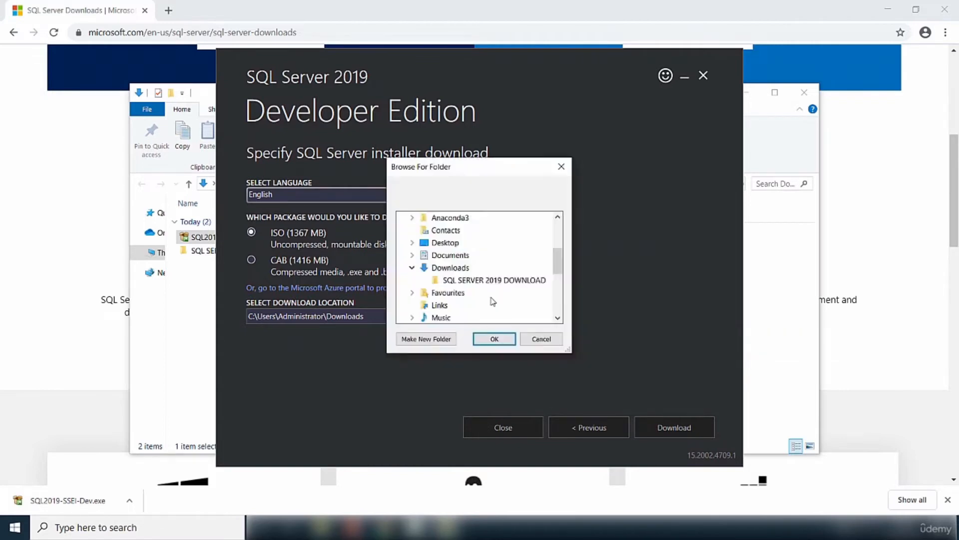
{"action": "left_click", "coordinate": [458, 281]}
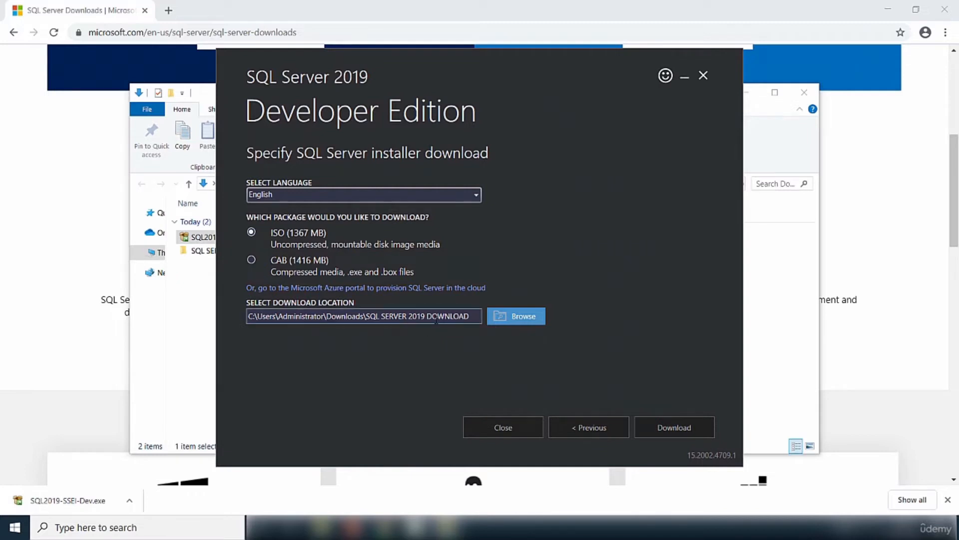
{"action": "left_click", "coordinate": [679, 431]}
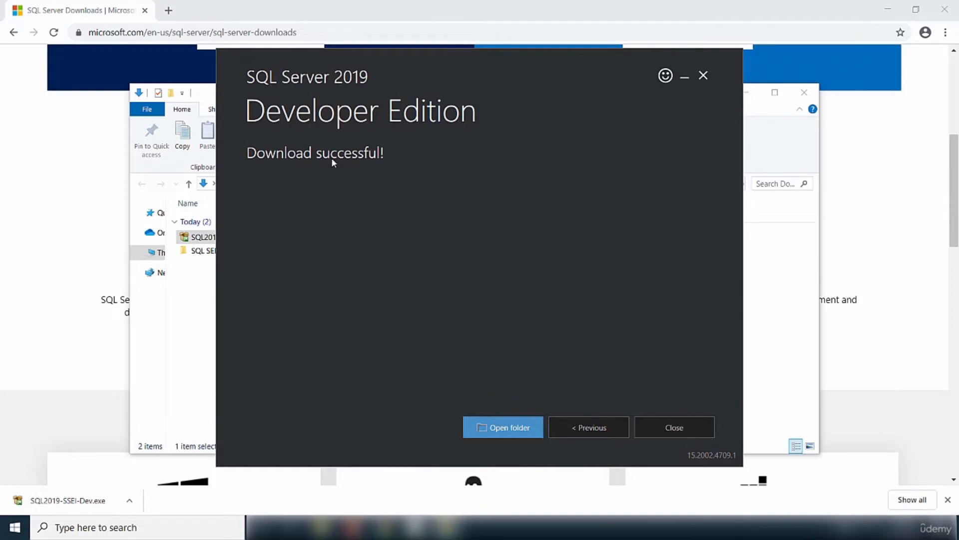
{"action": "left_click", "coordinate": [678, 428]}
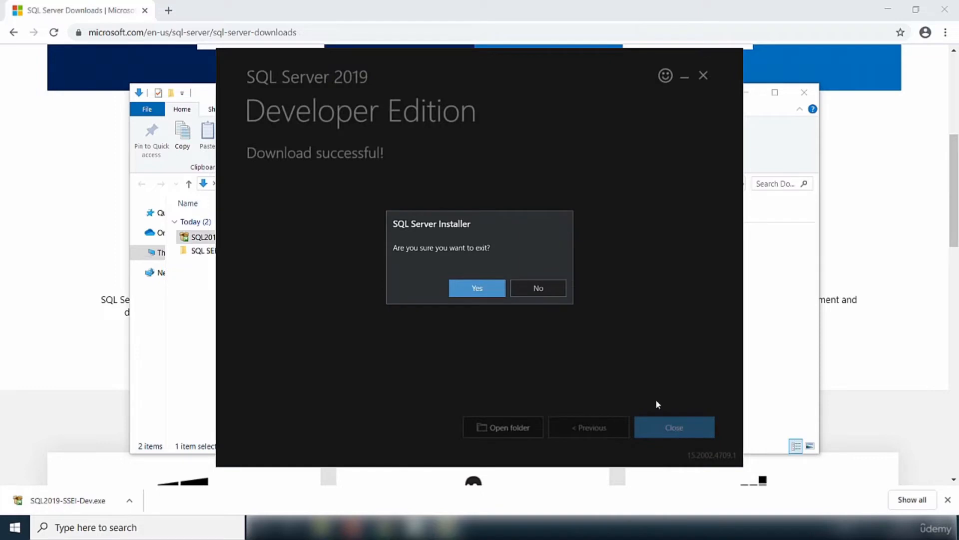
{"action": "left_click", "coordinate": [477, 287]}
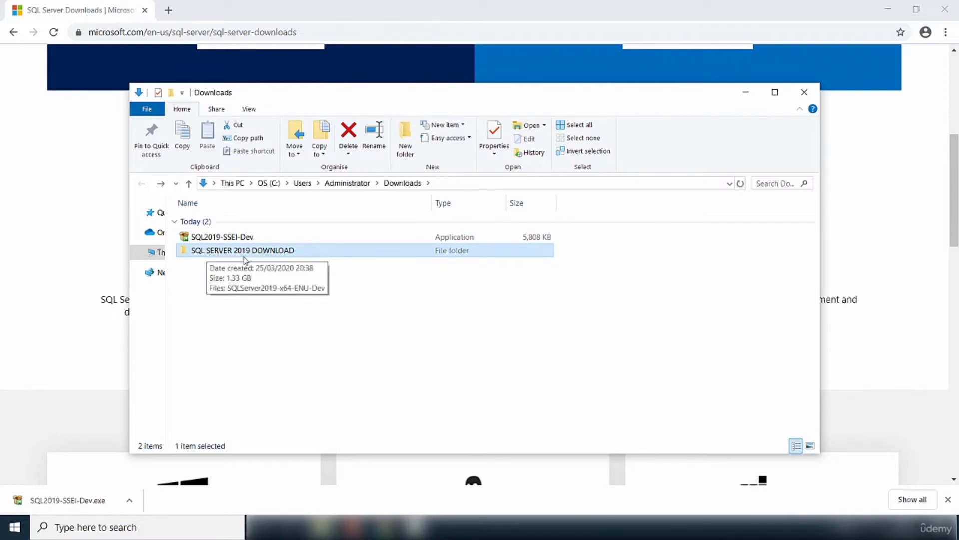
Step: Mount the SQLServer2019-x64-ENU-Dev disc image from the SQL SERVER 2019 DOWNLOAD folder and launch its setup application
{"action": "double_click", "coordinate": [207, 255]}
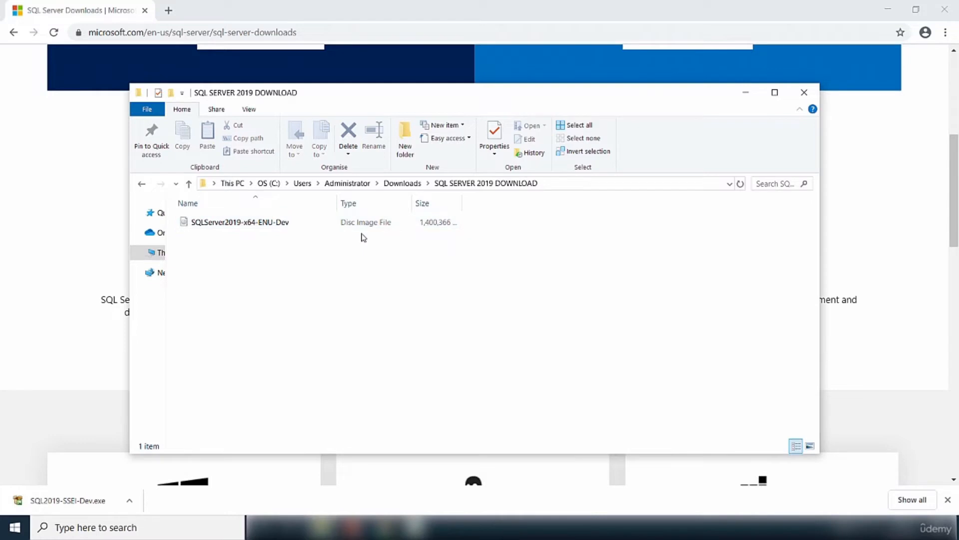
{"action": "double_click", "coordinate": [229, 225]}
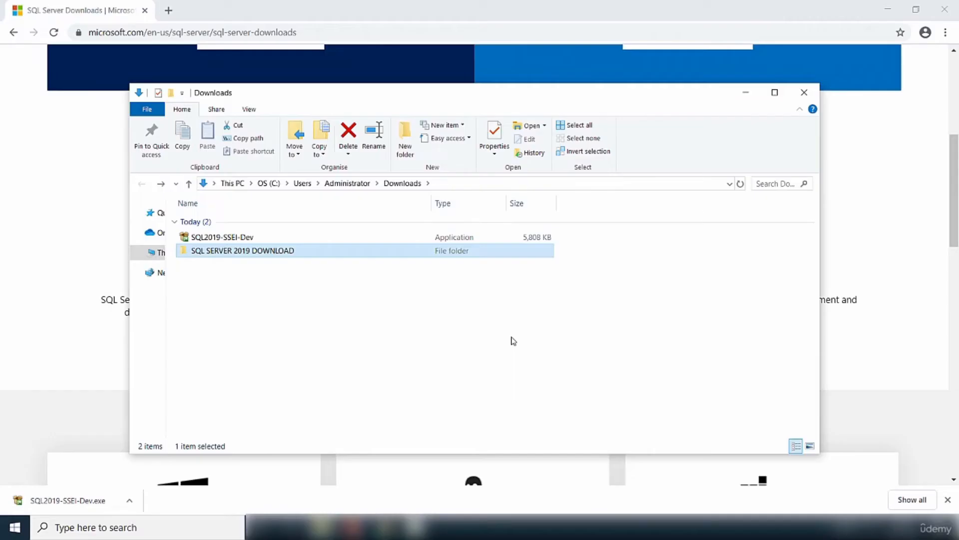
{"action": "double_click", "coordinate": [207, 252]}
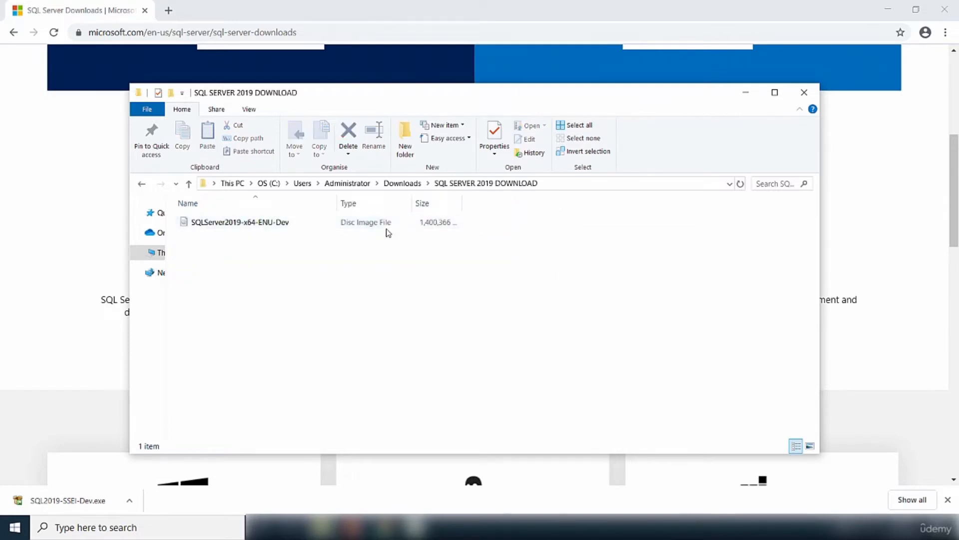
{"action": "double_click", "coordinate": [230, 225]}
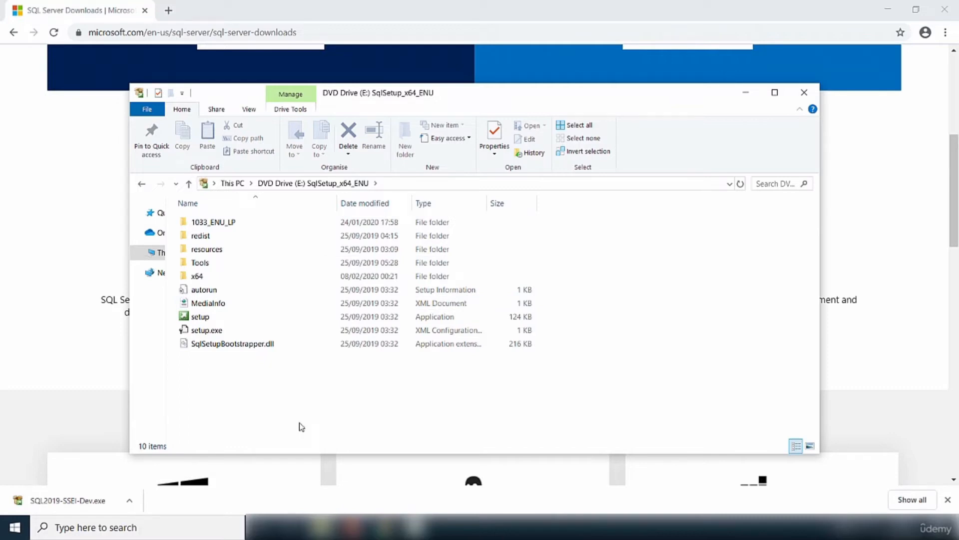
{"action": "double_click", "coordinate": [201, 320]}
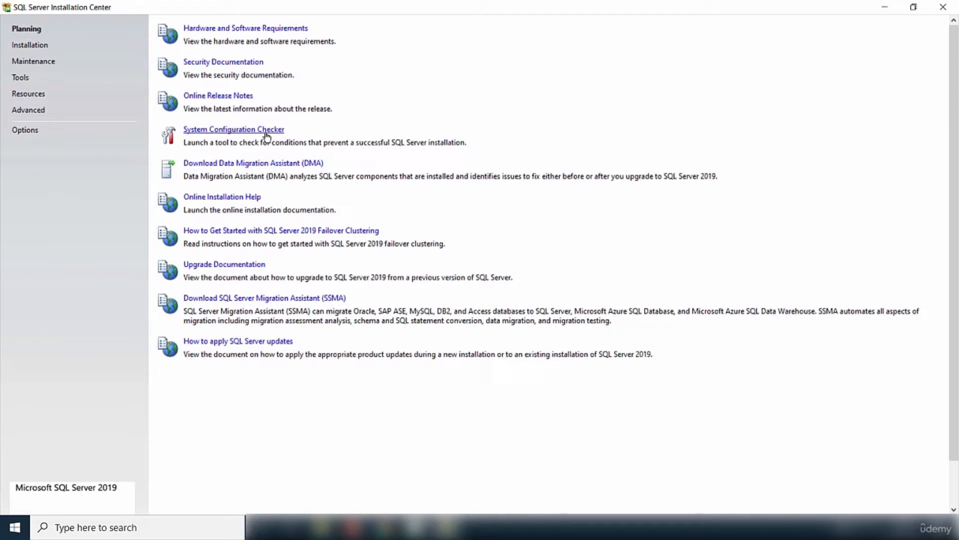
Step: Run the System Configuration Checker, review the details of the global rules, and close the check
{"action": "left_click", "coordinate": [242, 134]}
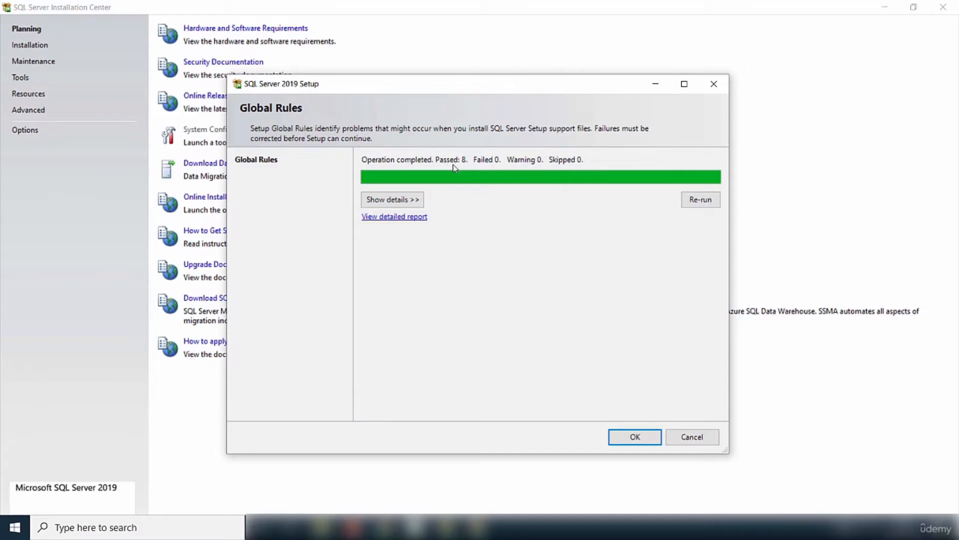
{"action": "left_click", "coordinate": [392, 206]}
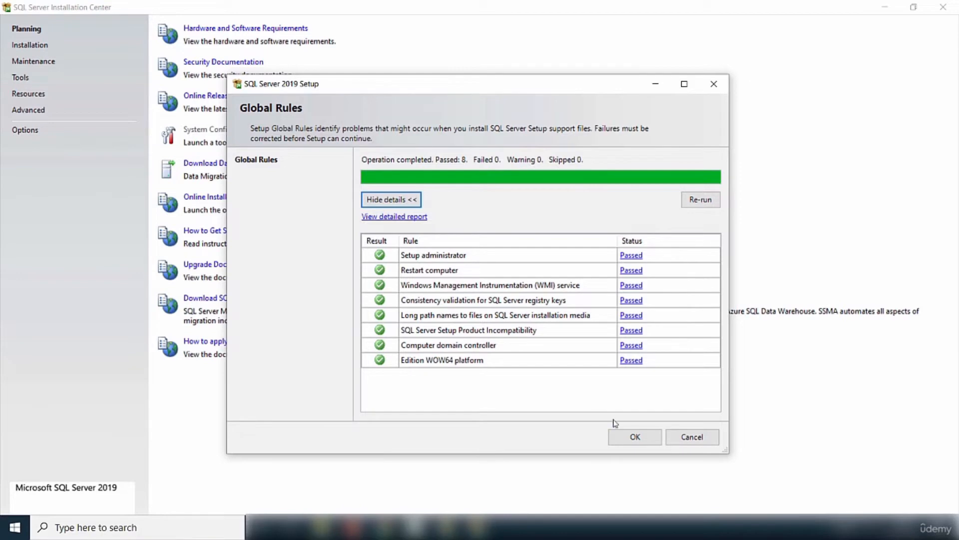
{"action": "left_click", "coordinate": [635, 439]}
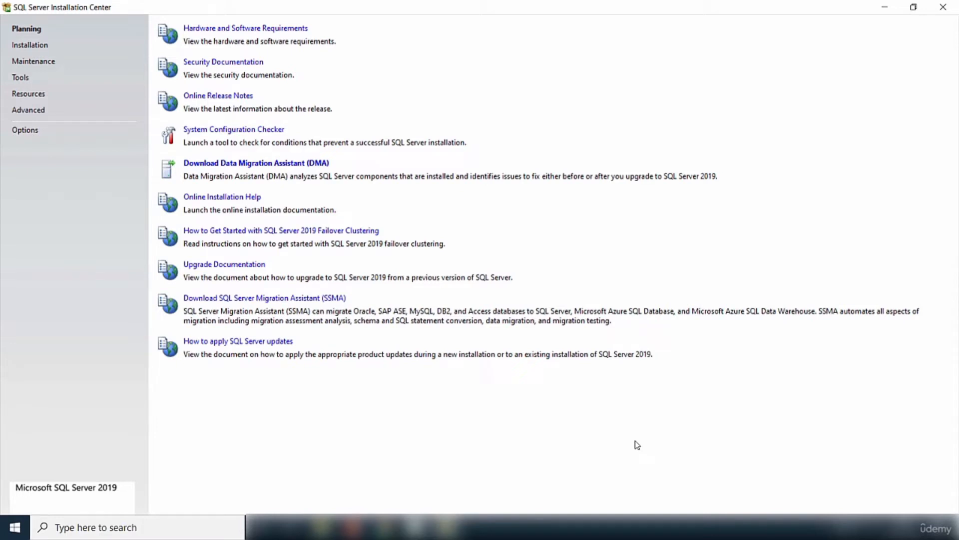
Step: Start a new SQL Server stand-alone installation with the free Developer edition and accept the license terms
{"action": "left_click", "coordinate": [30, 48]}
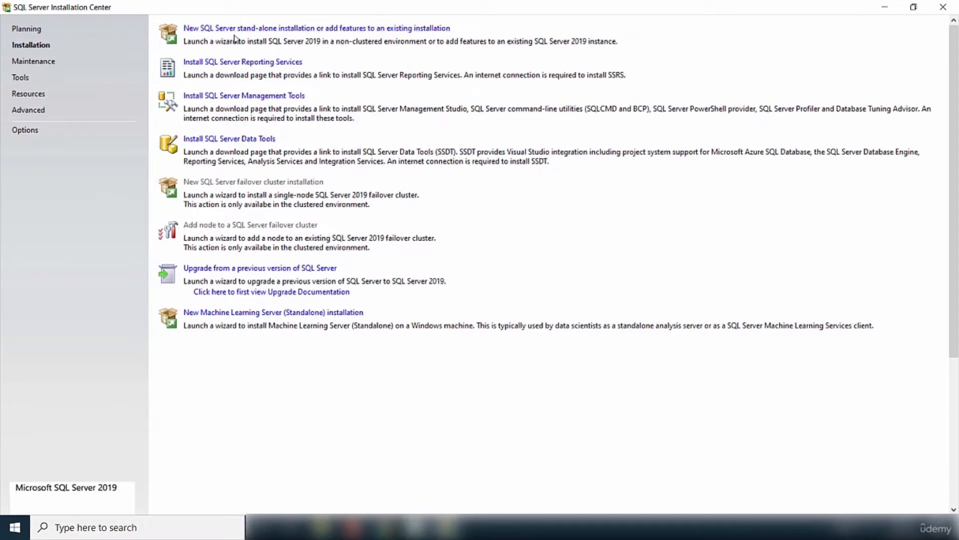
{"action": "left_click", "coordinate": [265, 29]}
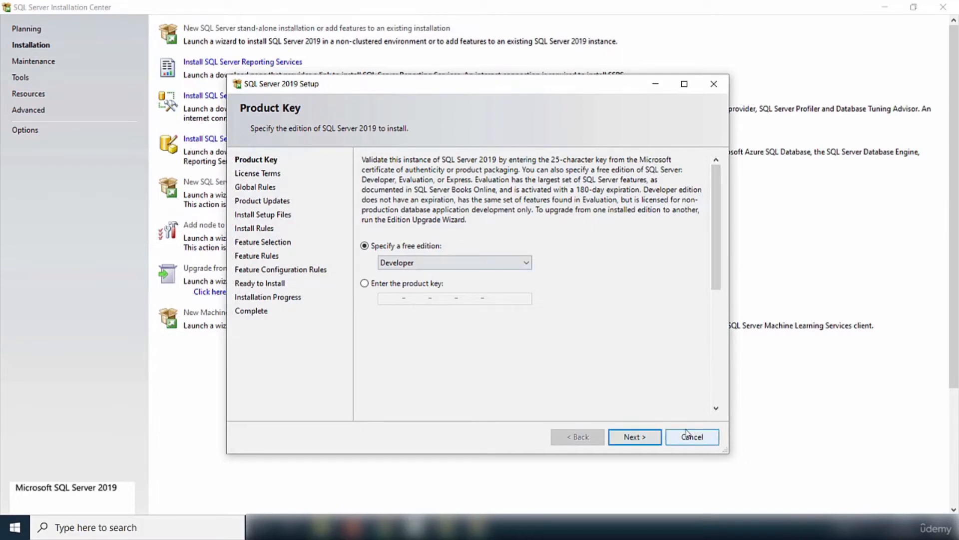
{"action": "left_click", "coordinate": [633, 438]}
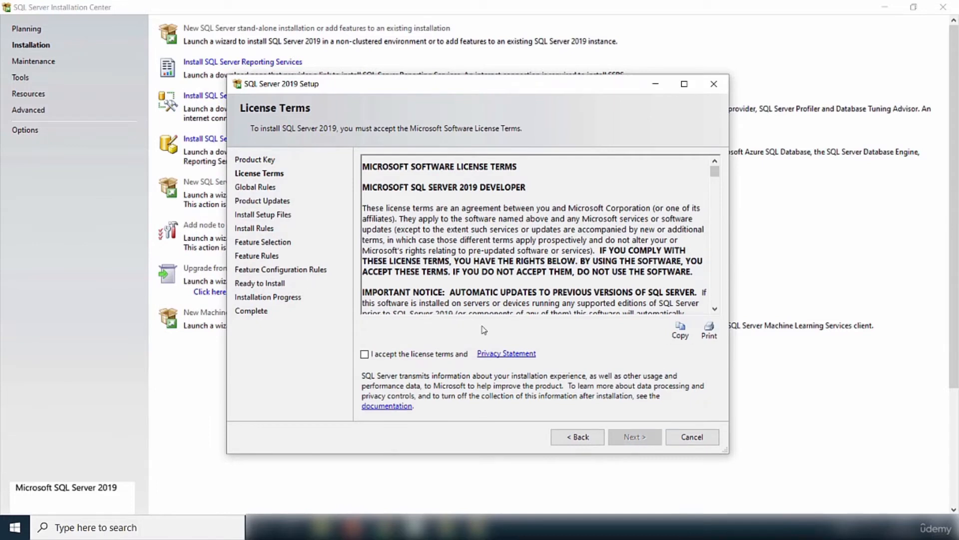
{"action": "left_click", "coordinate": [365, 354]}
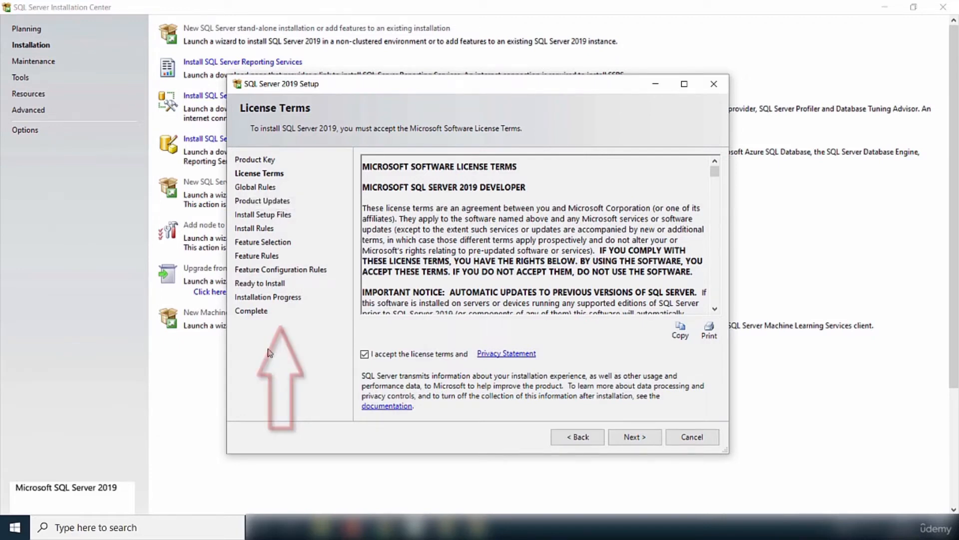
Step: Proceed from the license terms through the install rules, reviewing the Windows Firewall rule's details, and continue to feature selection
{"action": "left_click", "coordinate": [635, 440]}
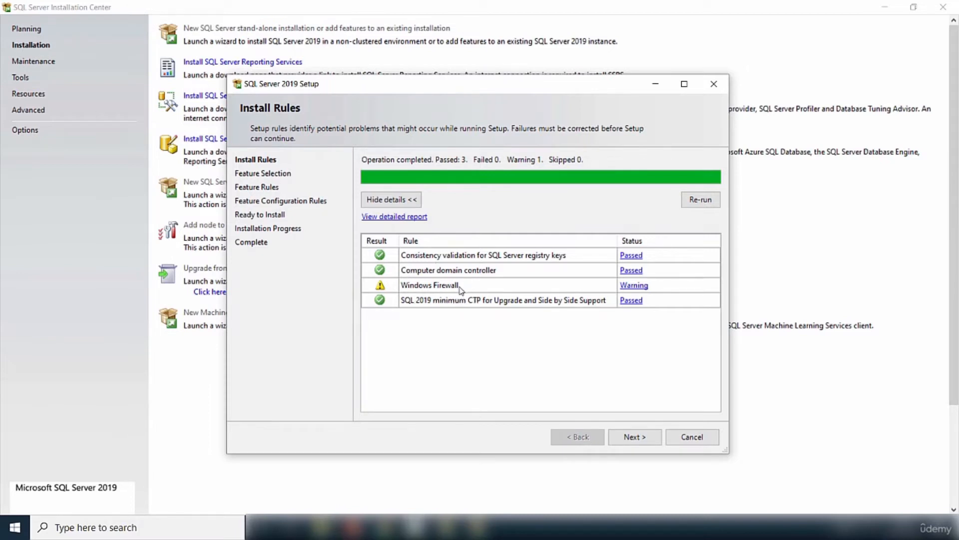
{"action": "left_click", "coordinate": [634, 286]}
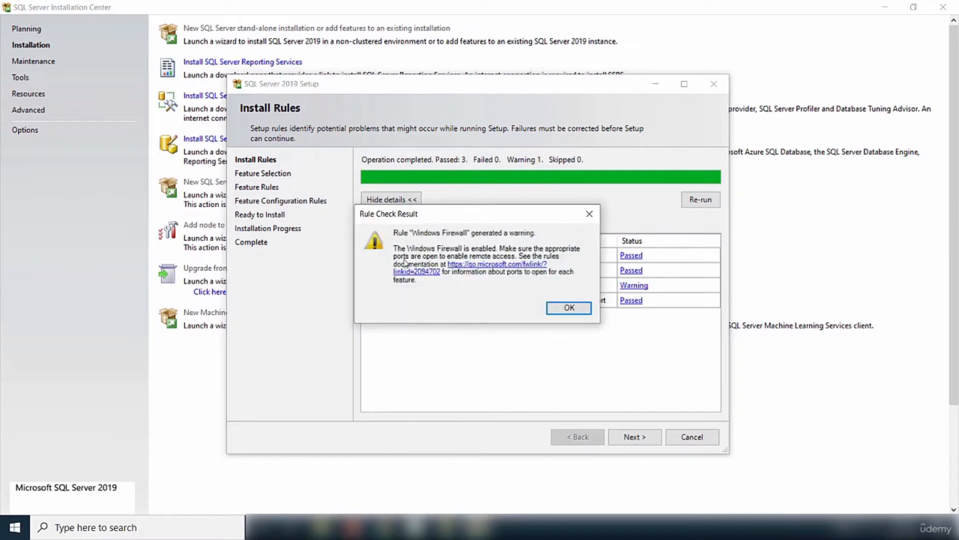
{"action": "left_click", "coordinate": [568, 308]}
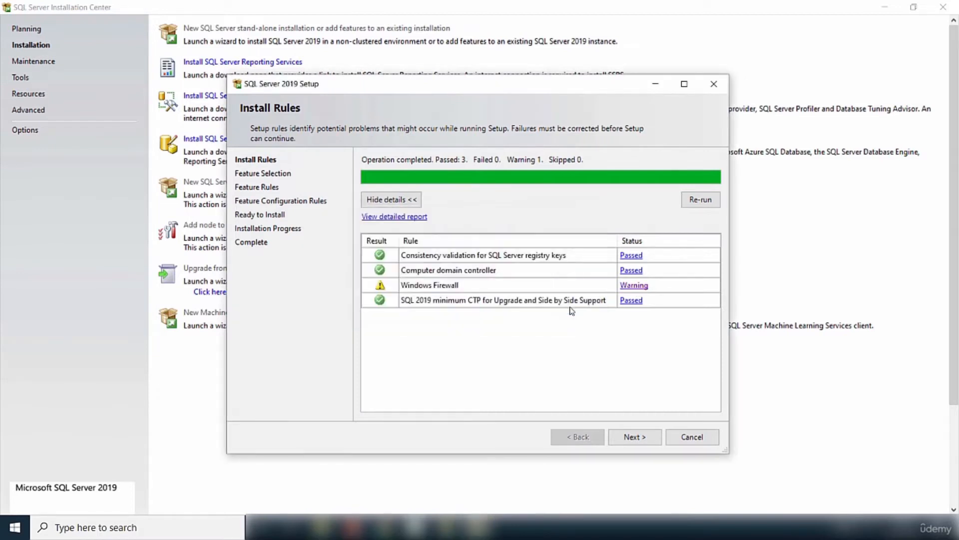
{"action": "left_click", "coordinate": [634, 442]}
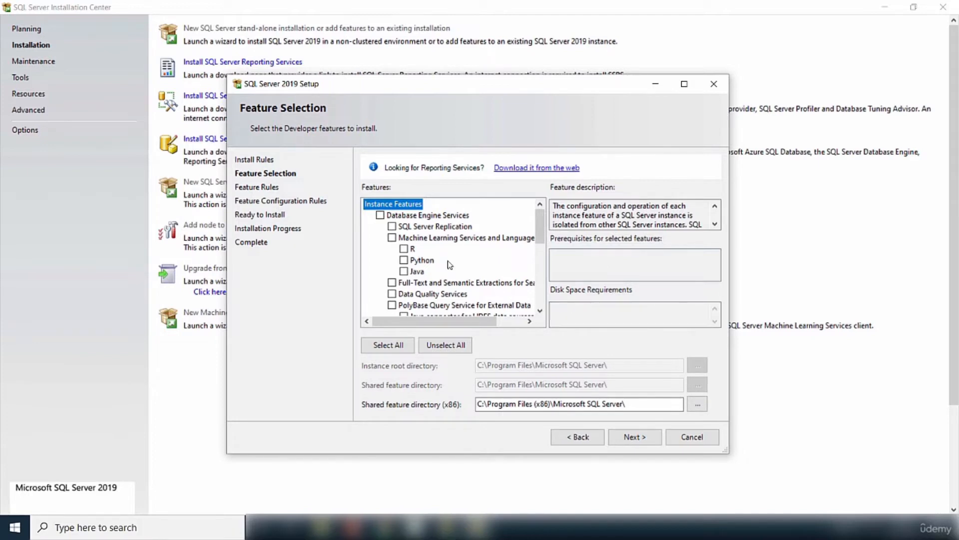
Step: Choose only Database Engine Services from the feature list, keep the default directories, and continue to instance configuration
{"action": "left_click", "coordinate": [380, 216]}
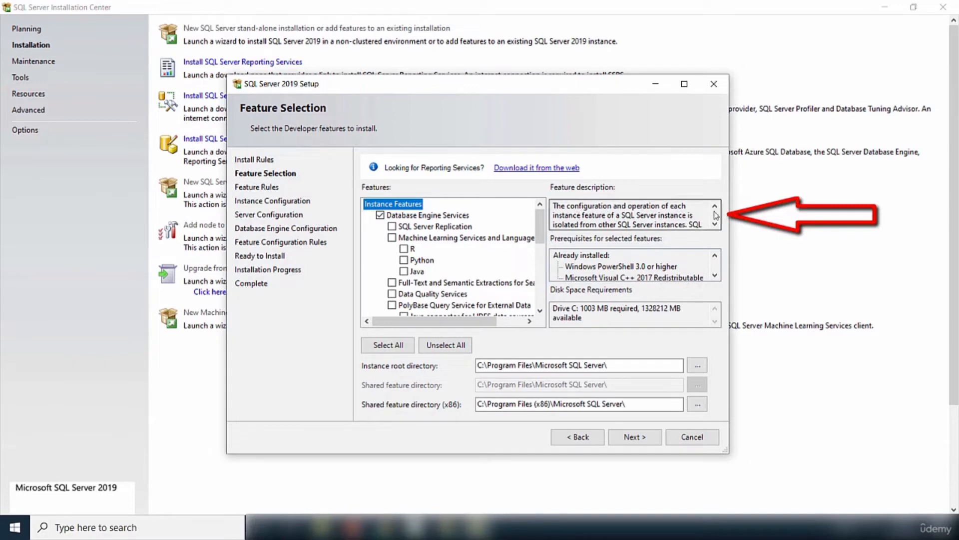
{"action": "scroll", "coordinate": [679, 213], "scroll_direction": "down", "scroll_amount": 1}
{"action": "scroll", "coordinate": [446, 271], "scroll_direction": "down", "scroll_amount": 5}
{"action": "scroll", "coordinate": [446, 272], "scroll_direction": "up", "scroll_amount": 4}
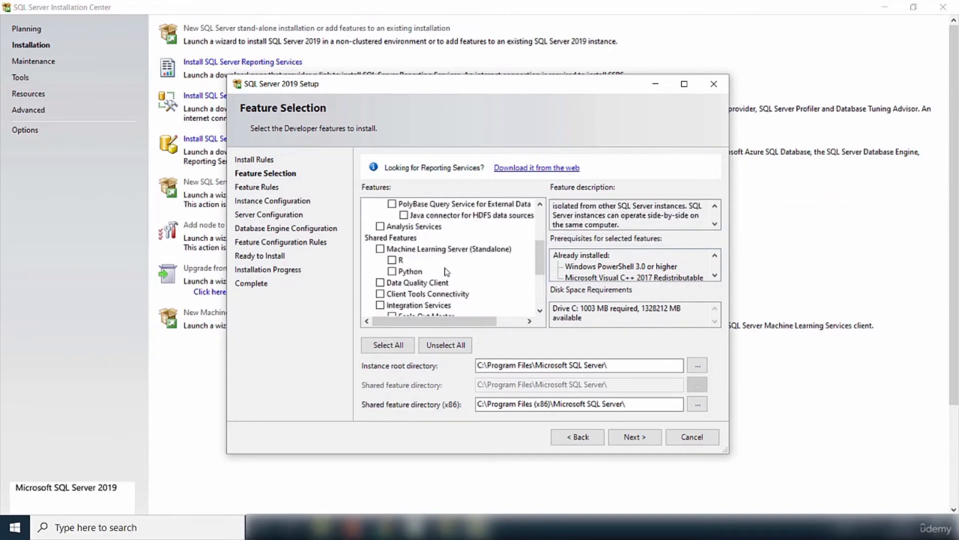
{"action": "scroll", "coordinate": [446, 272], "scroll_direction": "up", "scroll_amount": 1}
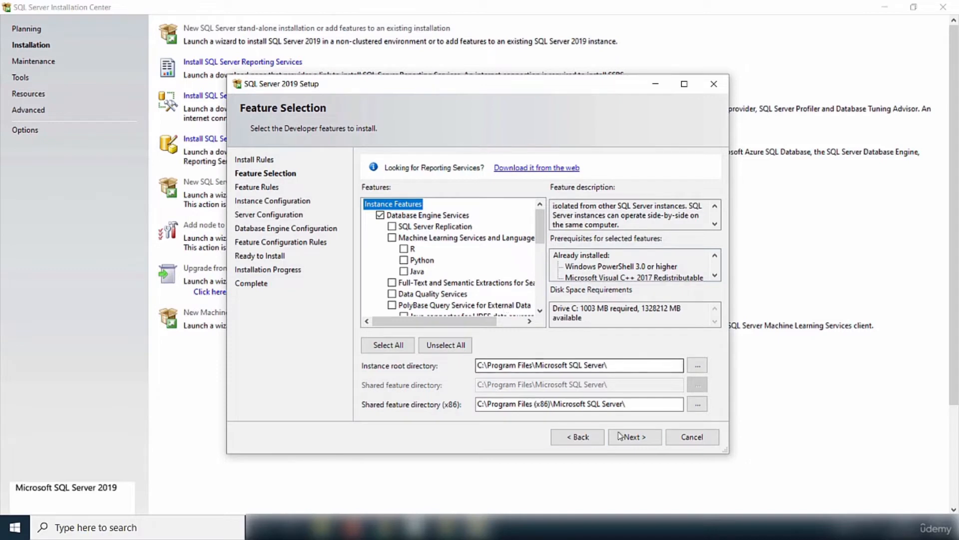
{"action": "left_click", "coordinate": [634, 437]}
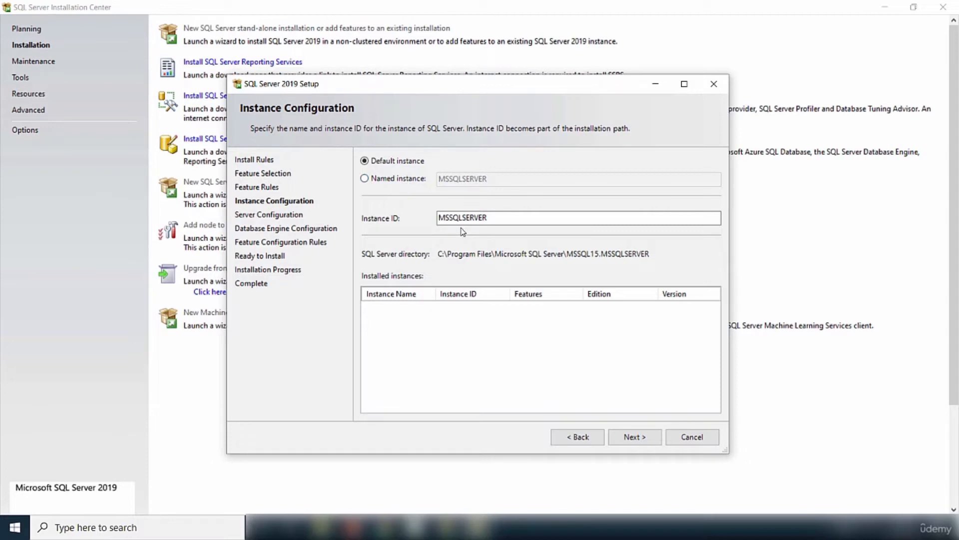
Step: Configure a named instance called SQLSERVER2019 and accept the default service accounts and startup types
{"action": "left_click", "coordinate": [365, 180]}
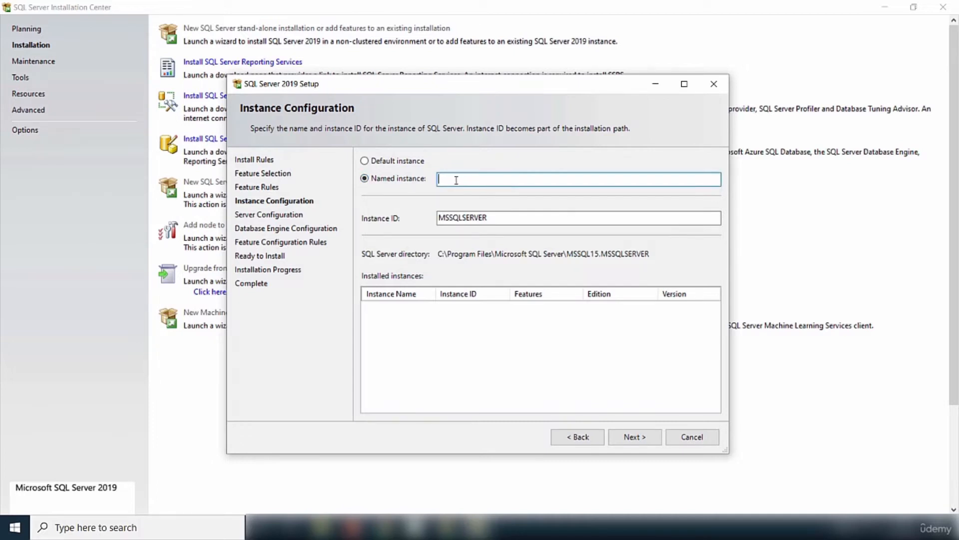
{"action": "type", "text": "SQLSERVER2019"}
{"action": "left_click", "coordinate": [559, 376]}
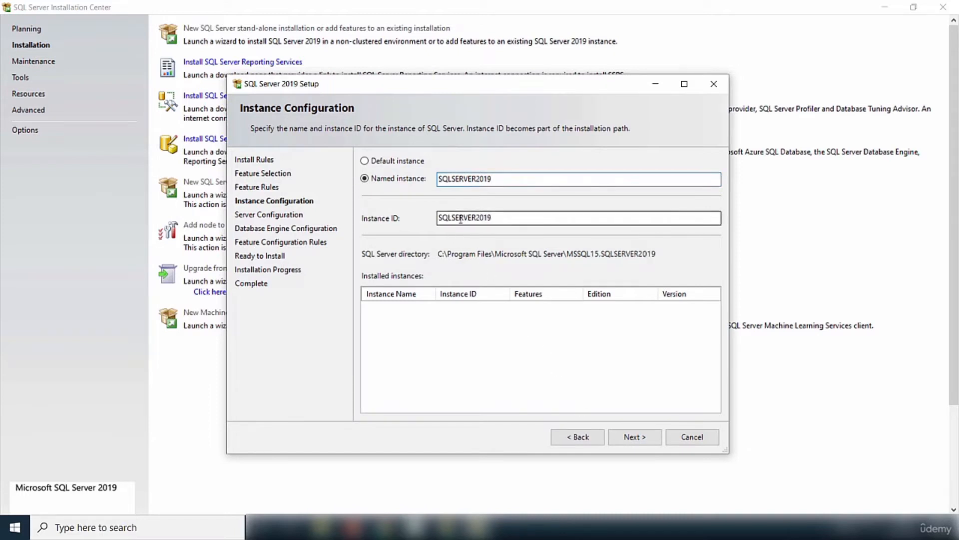
{"action": "left_click", "coordinate": [633, 438]}
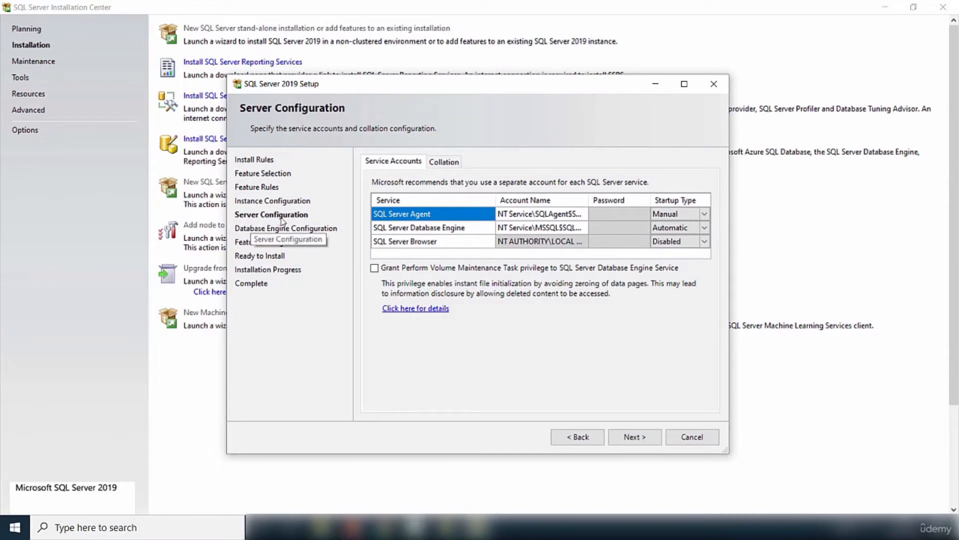
{"action": "left_click", "coordinate": [513, 229]}
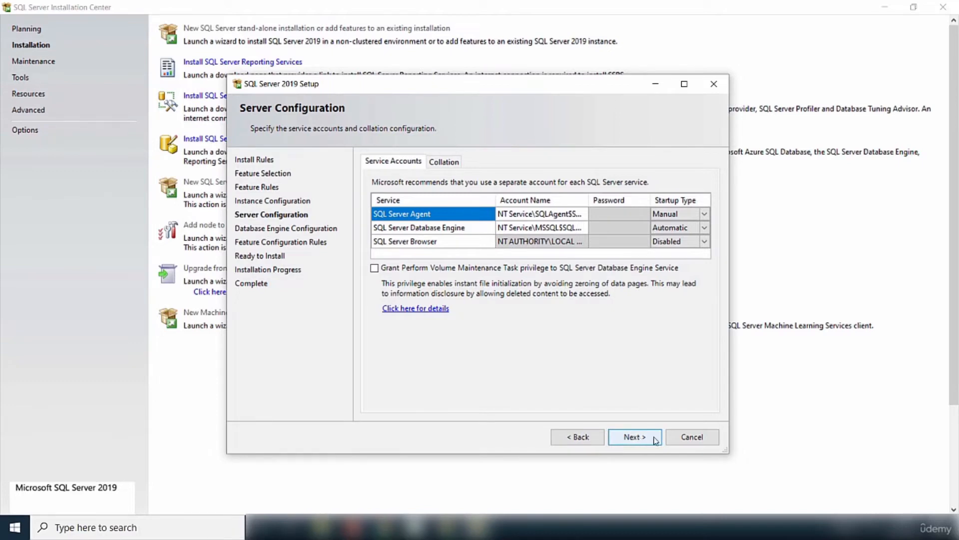
{"action": "left_click", "coordinate": [635, 436]}
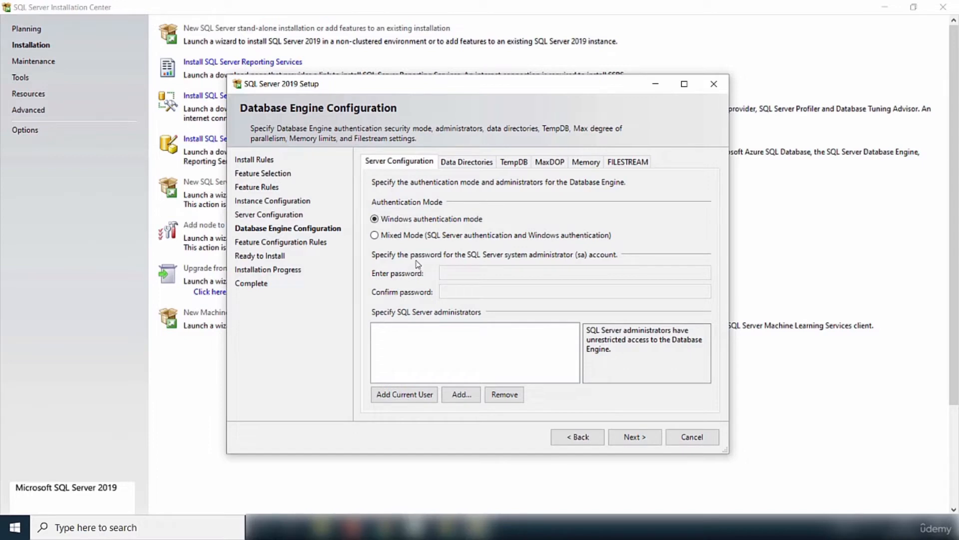
Step: Set Mixed Mode authentication, enter and confirm the sa account password, and add the current user as a SQL Server administrator
{"action": "left_click", "coordinate": [374, 235]}
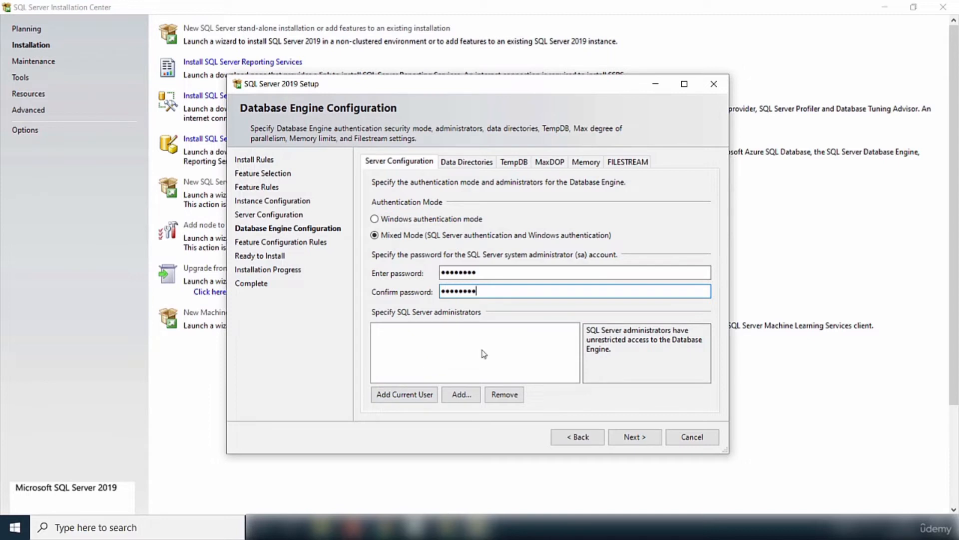
{"action": "left_click", "coordinate": [399, 395]}
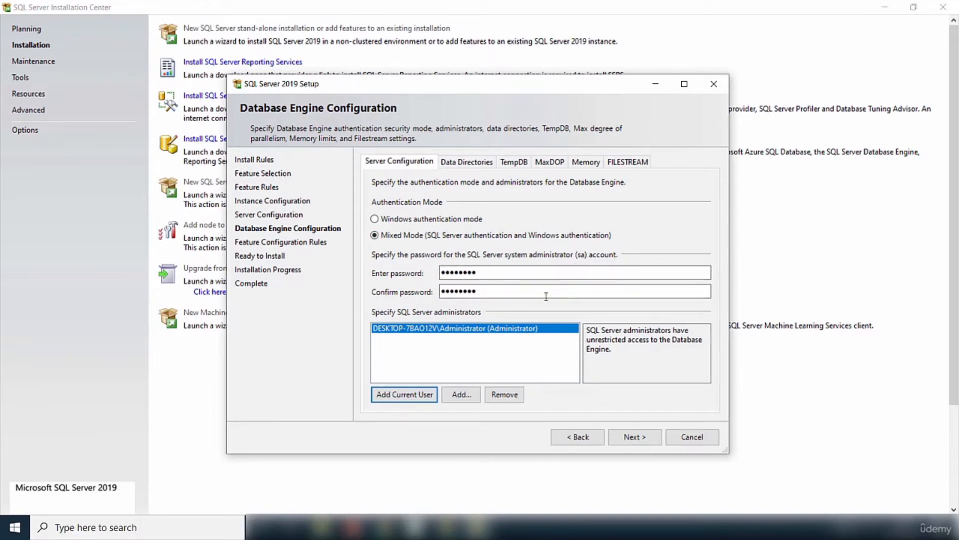
{"action": "left_click", "coordinate": [633, 437]}
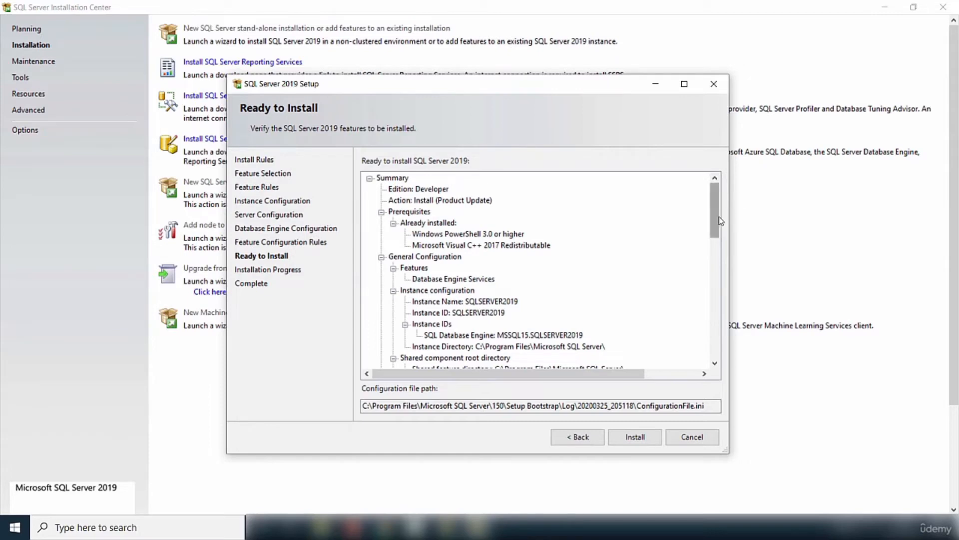
Step: Review the Ready to Install summary, install SQL Server 2019, and close the setup wizard once it completes
{"action": "left_click_drag", "start_coordinate": [717, 206], "coordinate": [698, 231]}
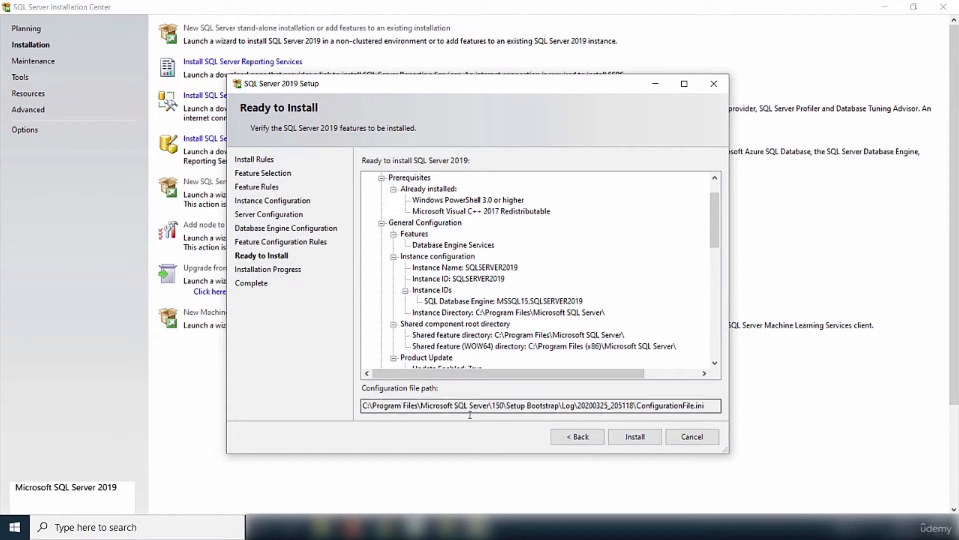
{"action": "left_click", "coordinate": [635, 442]}
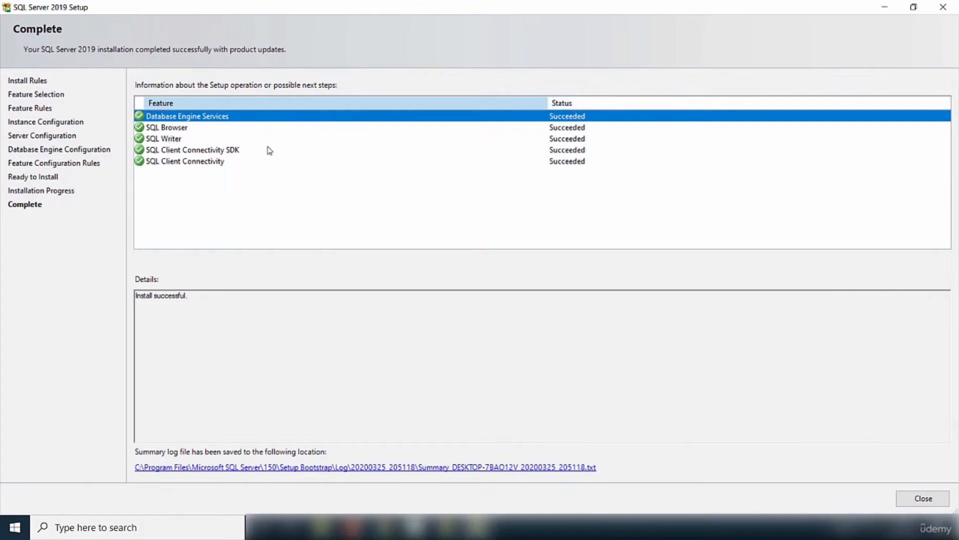
{"action": "left_click", "coordinate": [931, 501]}
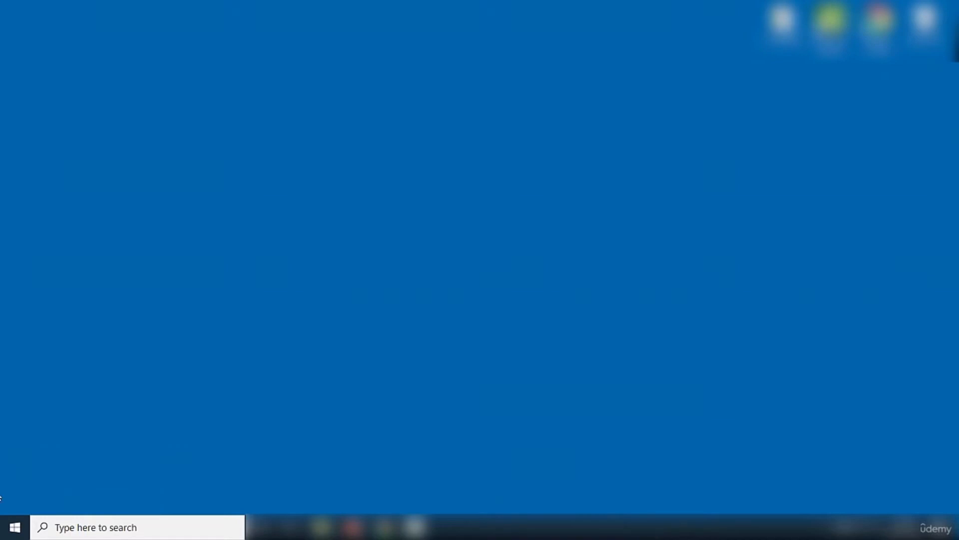
Step: Find the Microsoft SQL Server 2019 folder among the installed Windows apps and expand it to view its programs
{"action": "left_click", "coordinate": [15, 528]}
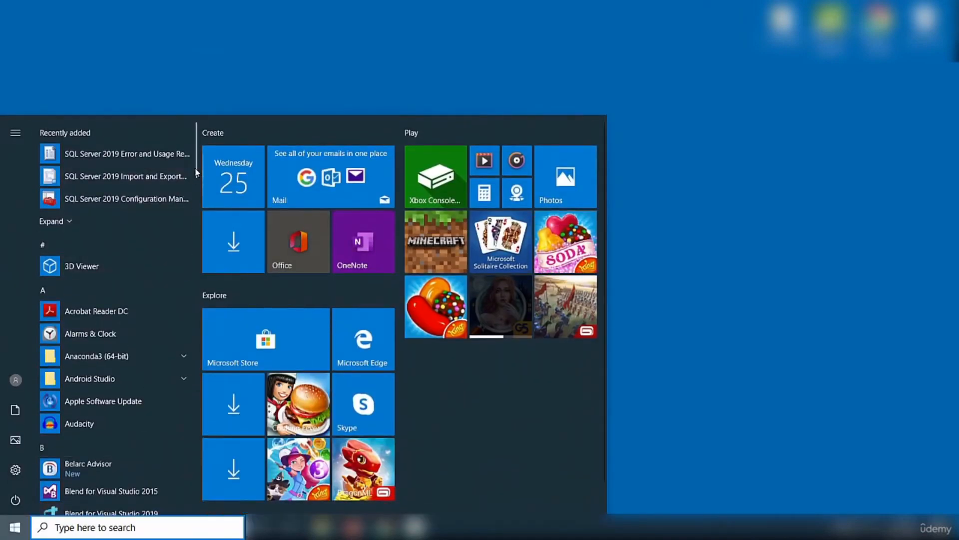
{"action": "left_click_drag", "start_coordinate": [195, 173], "coordinate": [203, 346]}
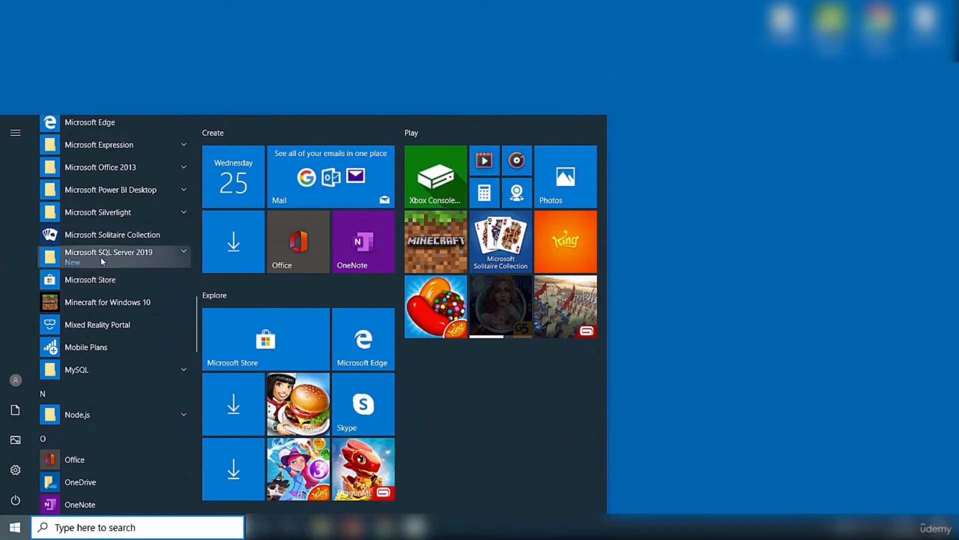
{"action": "left_click", "coordinate": [183, 253]}
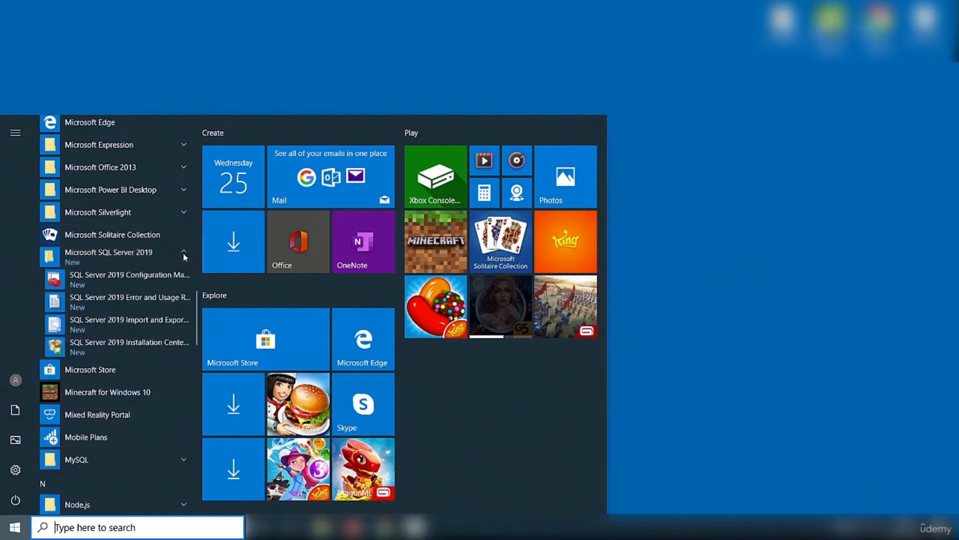